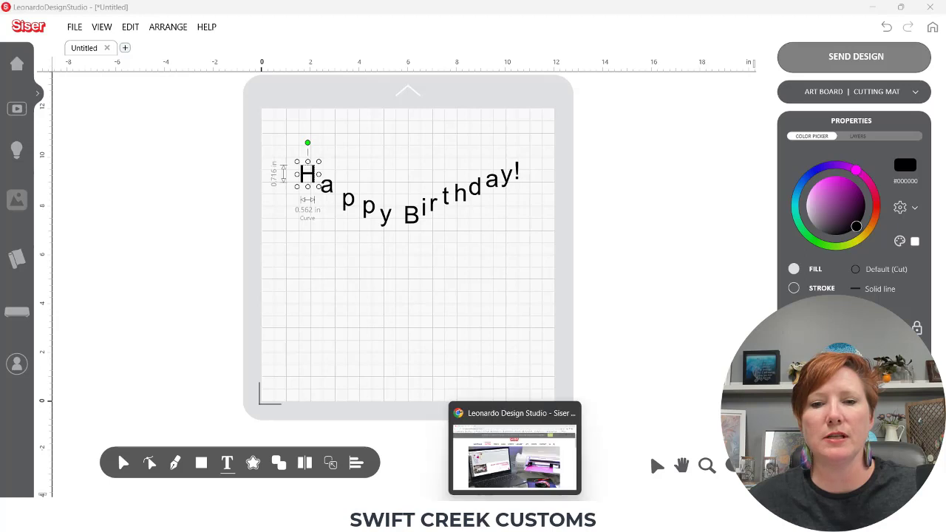
Bring up the siserna.com Leonardo Design Studio page in Chrome from the taskbar.
left_click(513, 455)
mouse_move(262, 151)
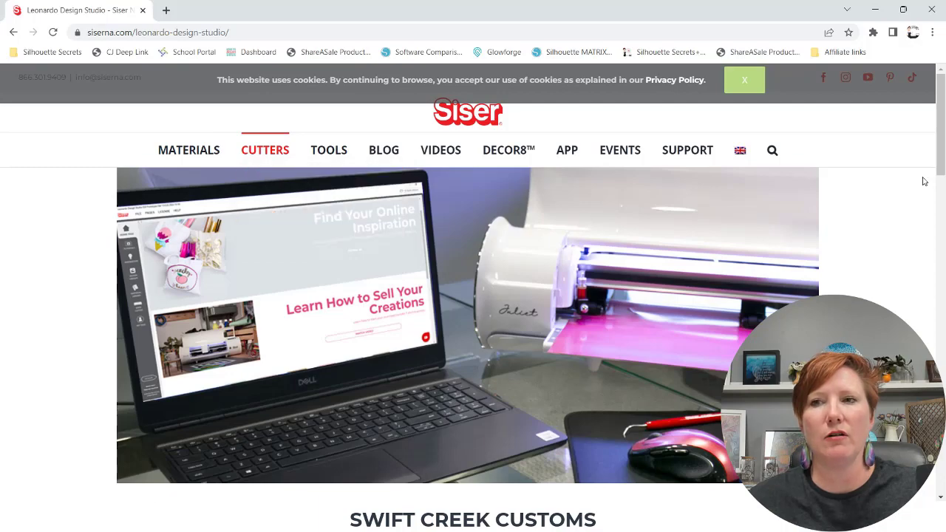
Go to the account.siser.com download page and view the Windows version table.
left_click_drag(939, 128, 943, 247)
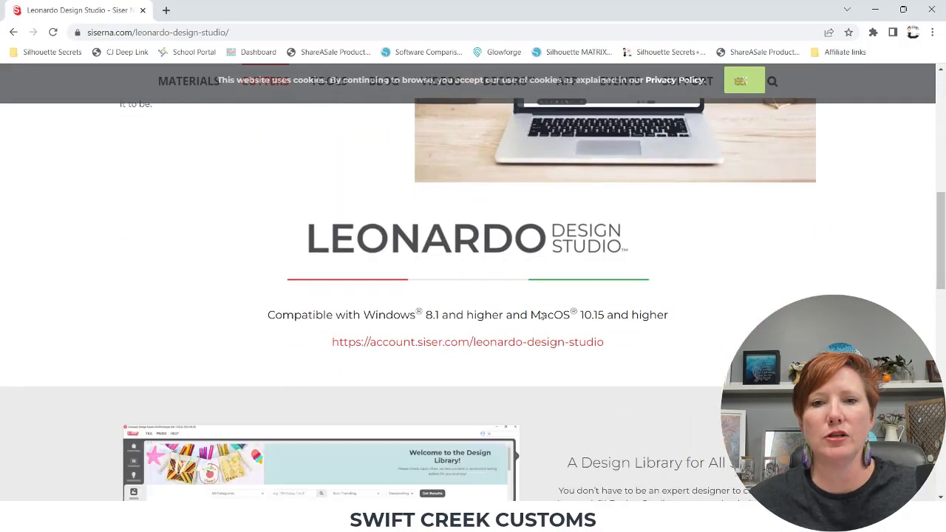
left_click(494, 347)
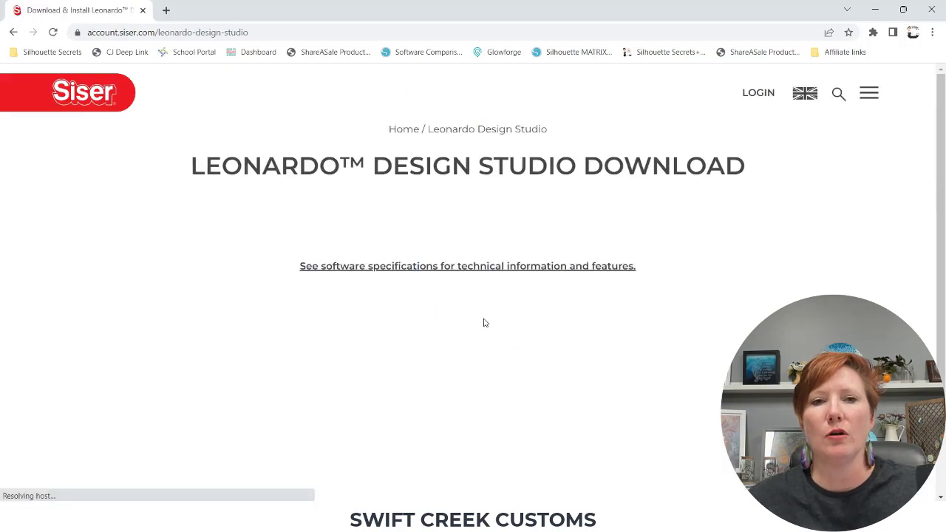
left_click(392, 263)
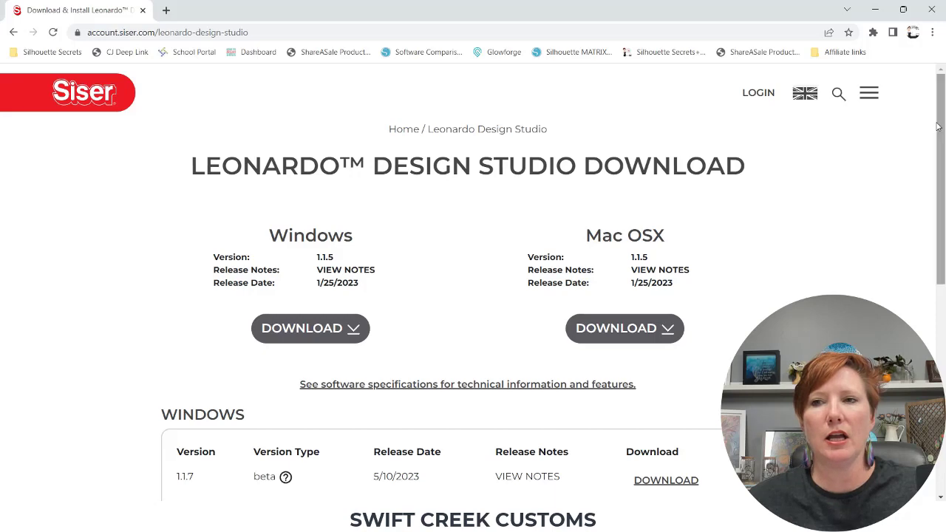
scroll(848, 240, "down", 2)
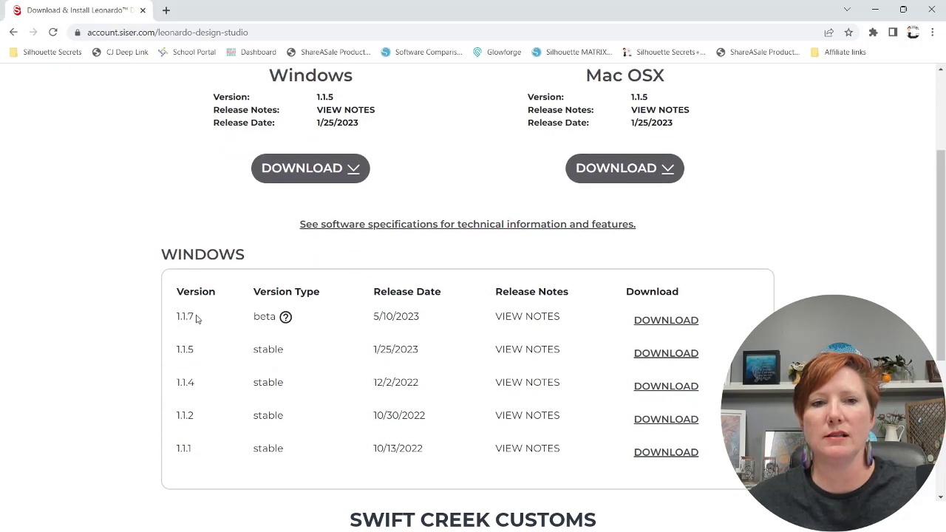
left_click(196, 319)
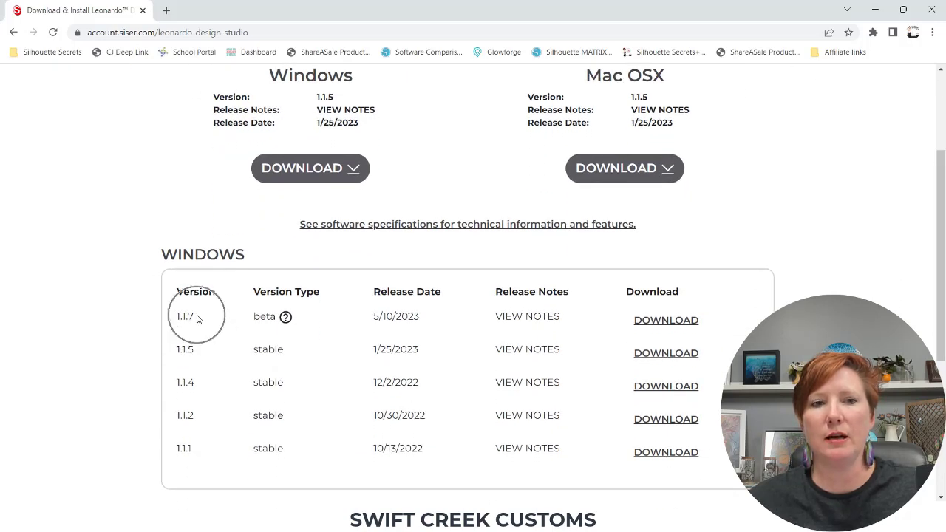
Read the beta software FAQs, then minimize Chrome to return to the design.
left_click(285, 317)
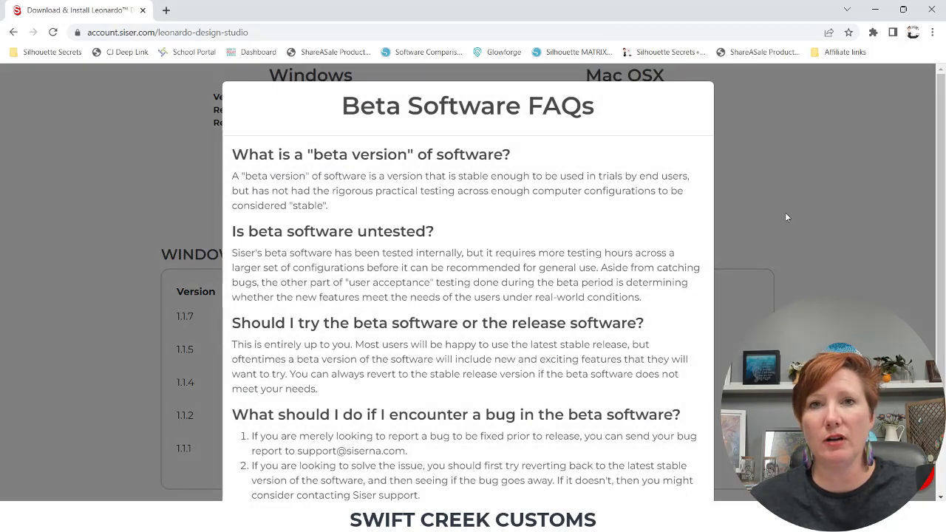
left_click(787, 217)
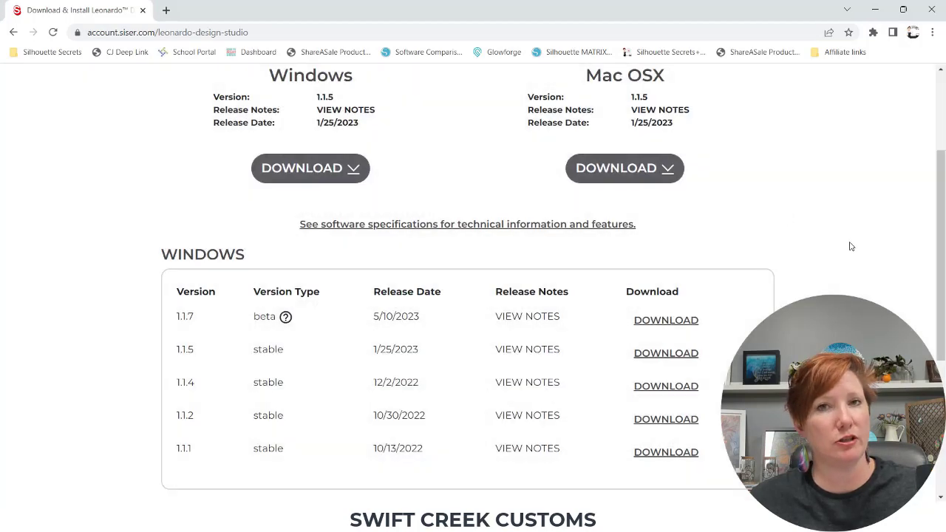
left_click(876, 8)
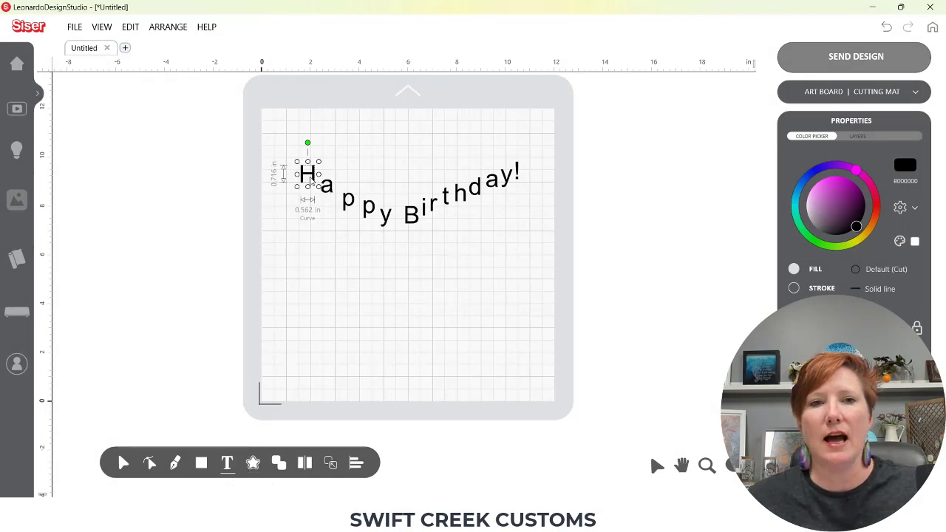
mouse_move(311, 180)
left_mouse_down()
mouse_move(291, 162)
mouse_move(303, 181)
mouse_move(304, 170)
left_mouse_up()
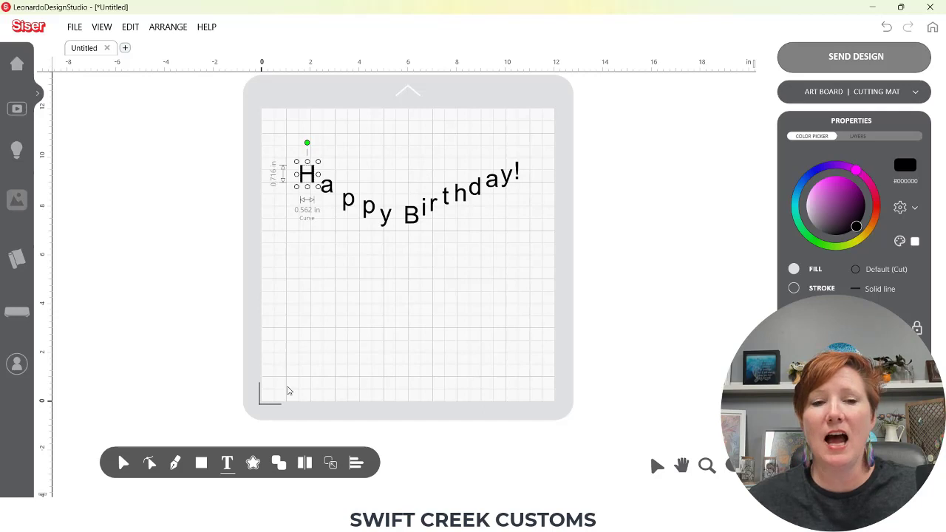
Add a straight Arial text object reading 'Happy Birthday!' to the mat.
left_click(228, 464)
left_click_drag(500, 154, 664, 148)
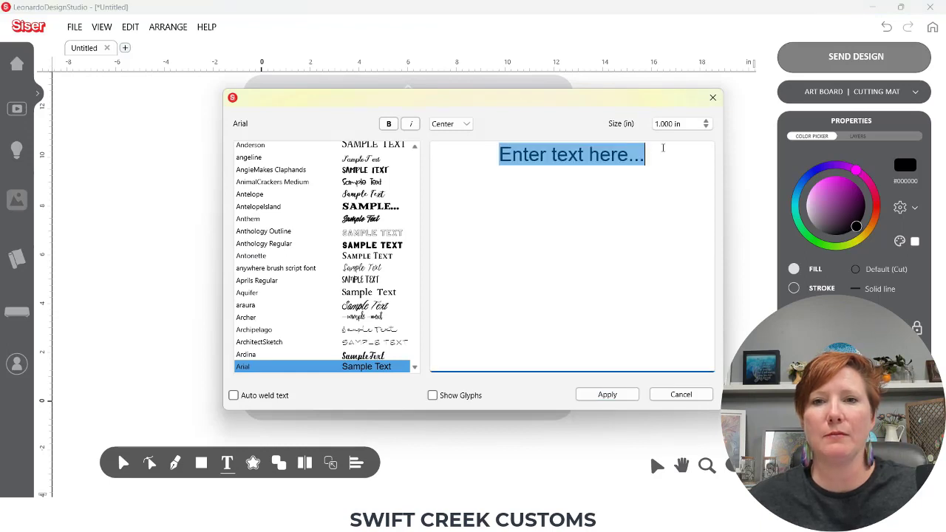
type("Happy B")
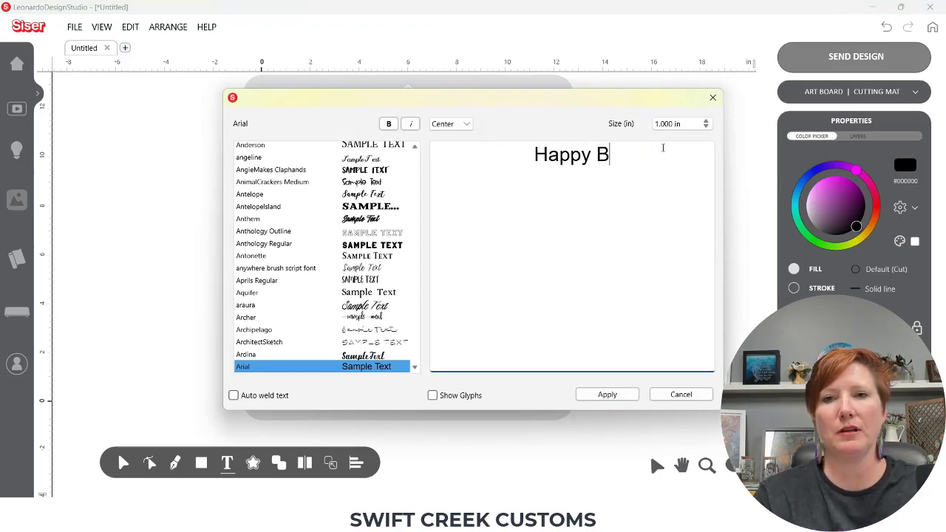
type("irthday!")
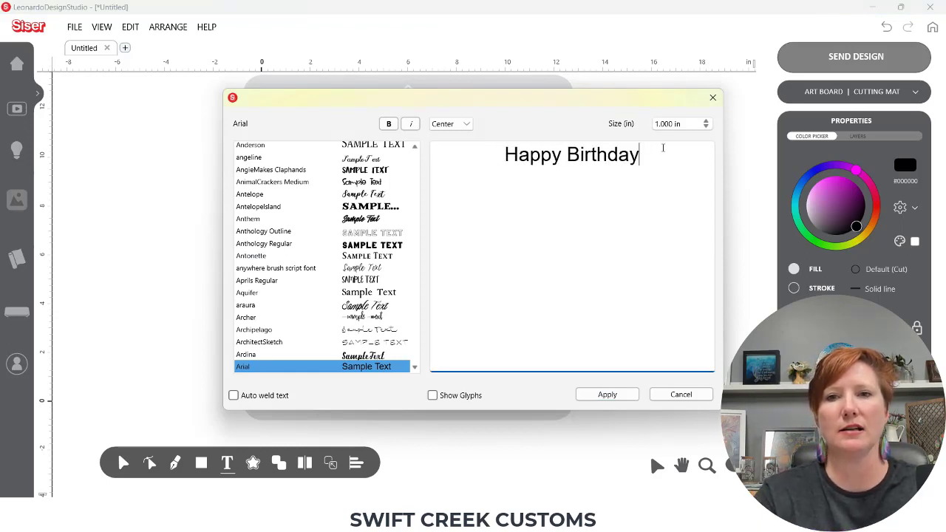
left_click(592, 400)
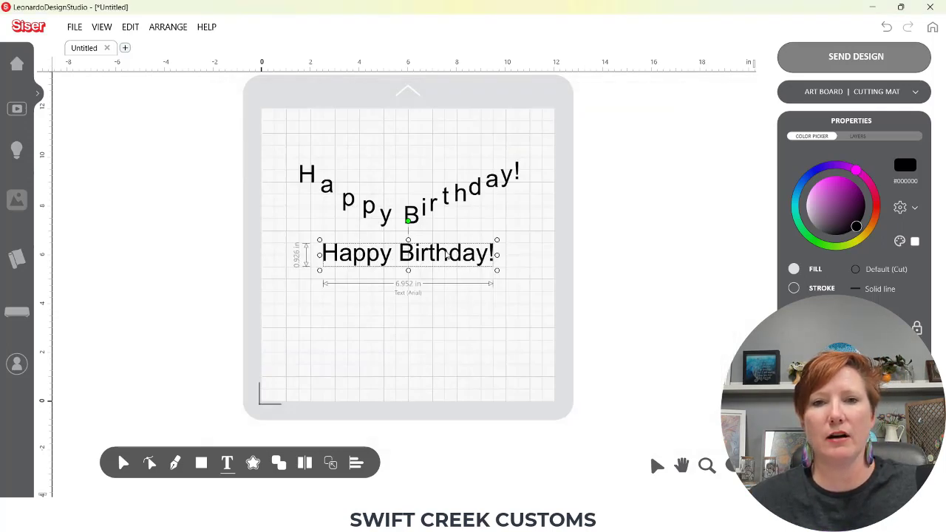
Enlarge the new text to about 10.7 in wide, centered below the curved letters.
left_click_drag(447, 255, 405, 257)
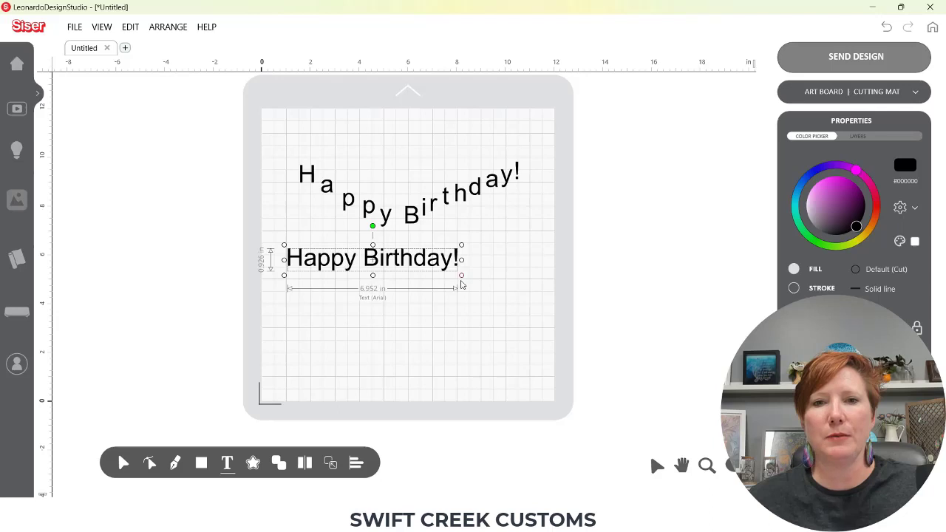
left_click_drag(461, 276, 535, 328)
left_click_drag(502, 271, 489, 289)
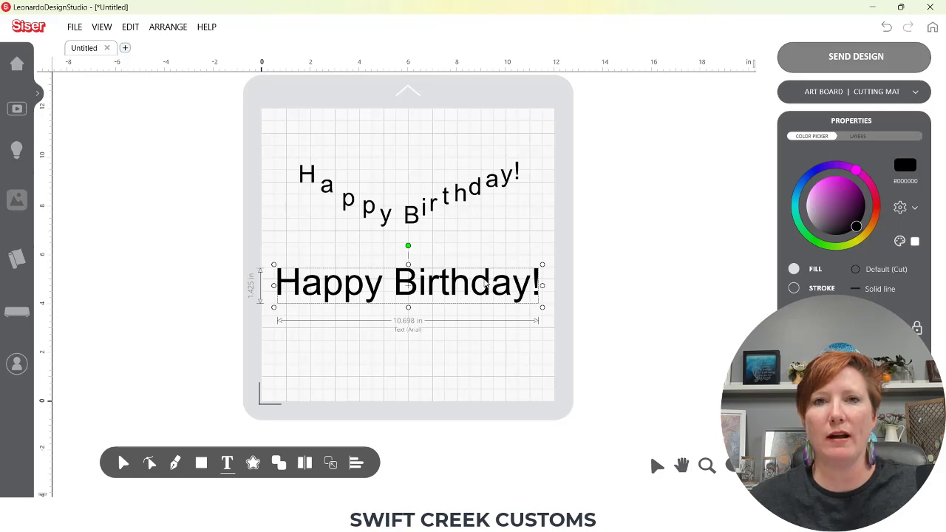
Ungroup the text paths into 16 separate letter pieces.
right_click(485, 285)
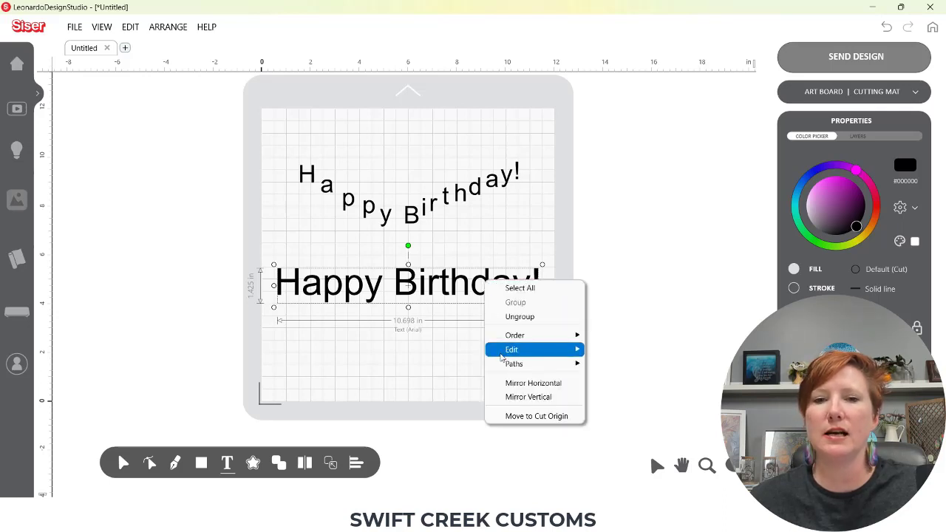
mouse_move(510, 366)
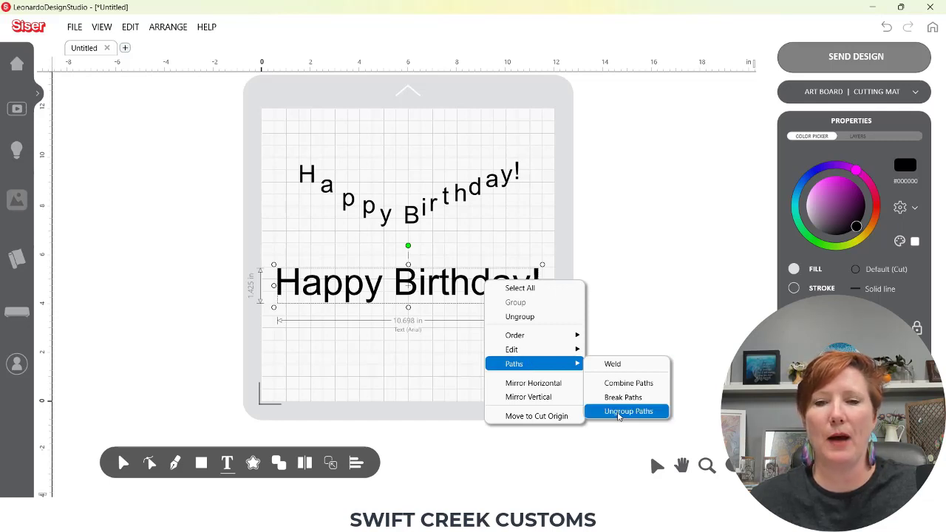
left_click(131, 27)
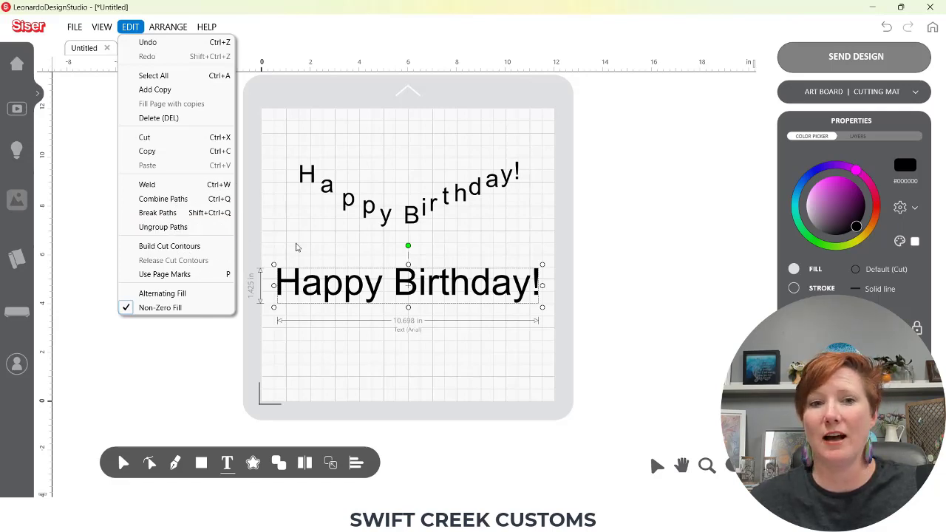
right_click(351, 289)
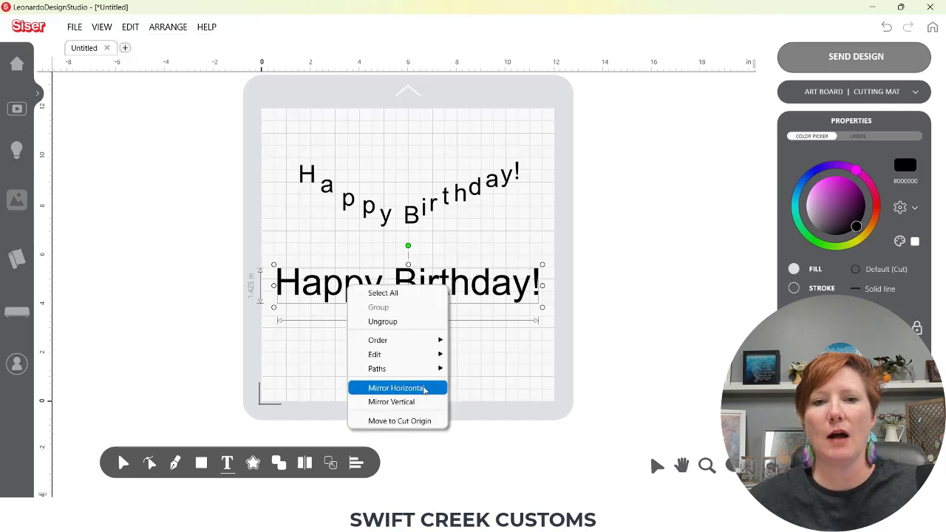
mouse_move(423, 377)
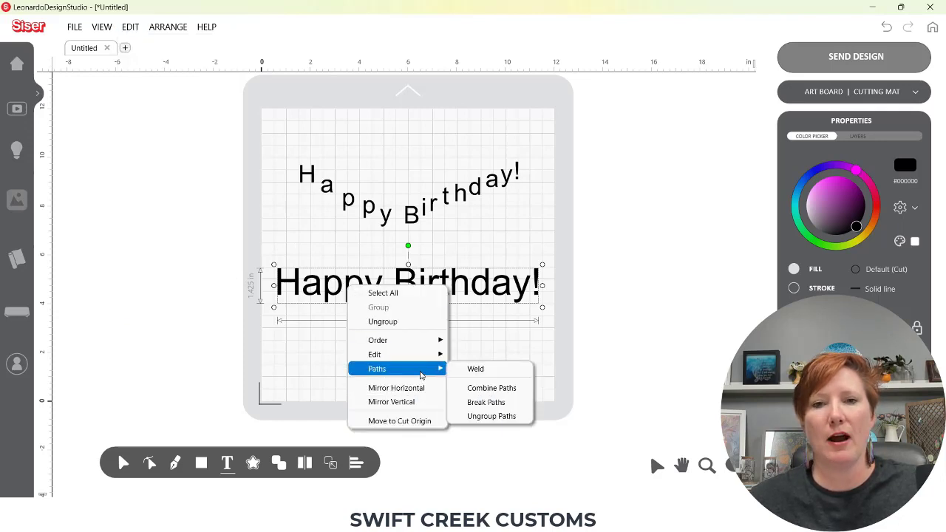
left_click(484, 416)
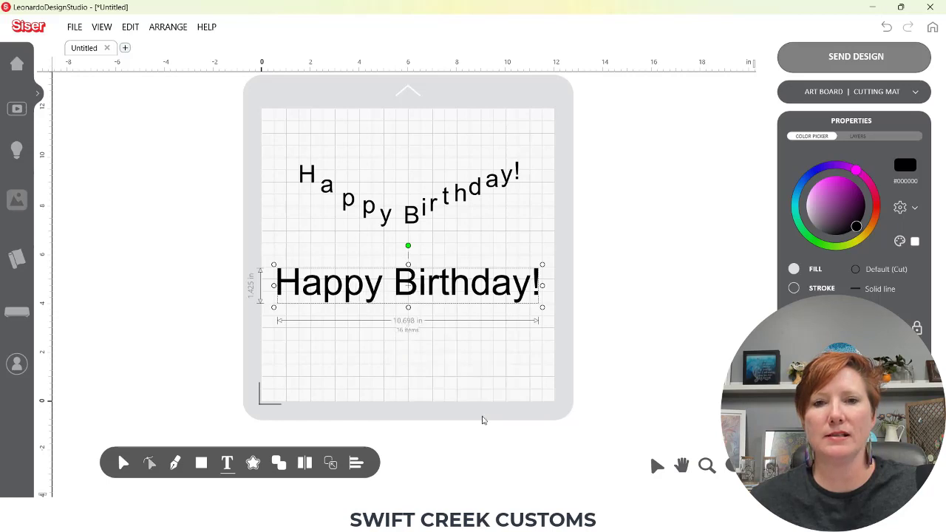
Step the H, a and first p downward along a descending curve.
left_click(476, 359)
left_click_drag(287, 281, 288, 226)
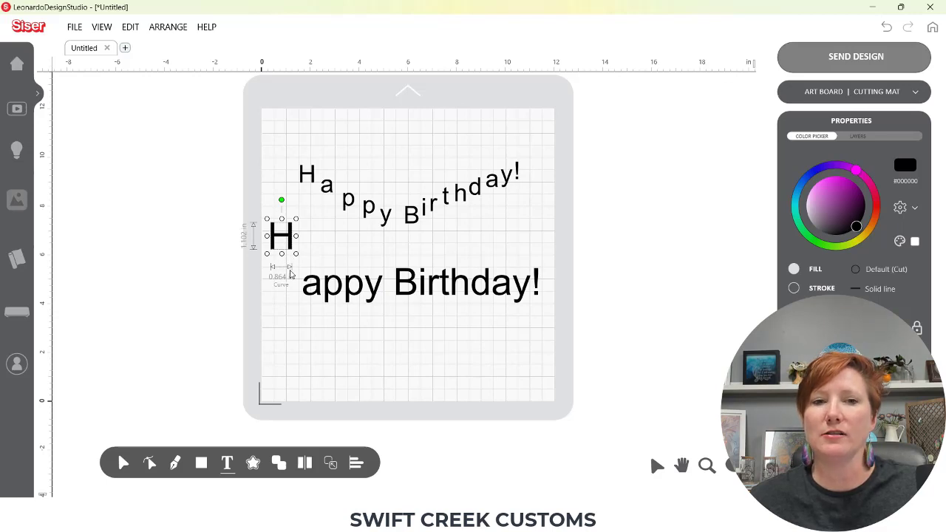
left_click_drag(311, 285, 300, 257)
left_click_drag(325, 290, 398, 323)
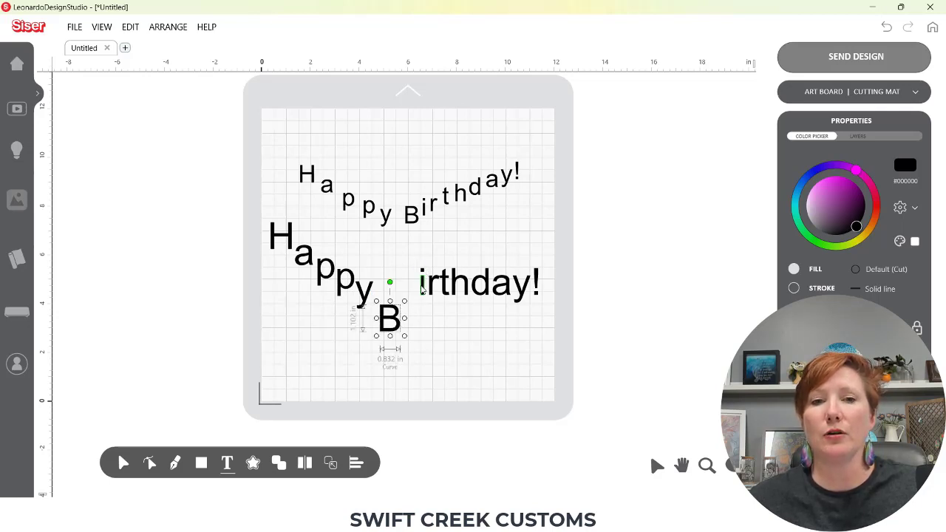
Undo the lone i-stem move and select the i stem together with its dot.
left_click_drag(422, 287, 417, 340)
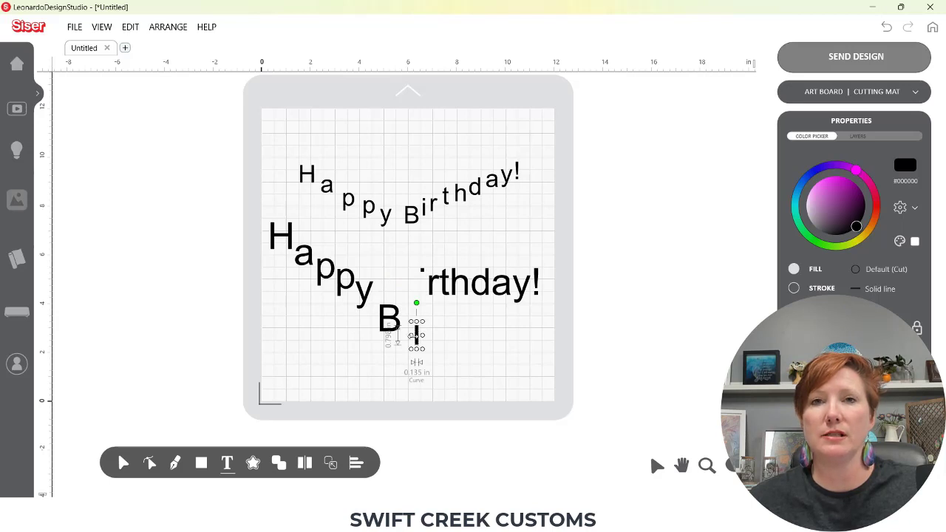
key("ctrl+z")
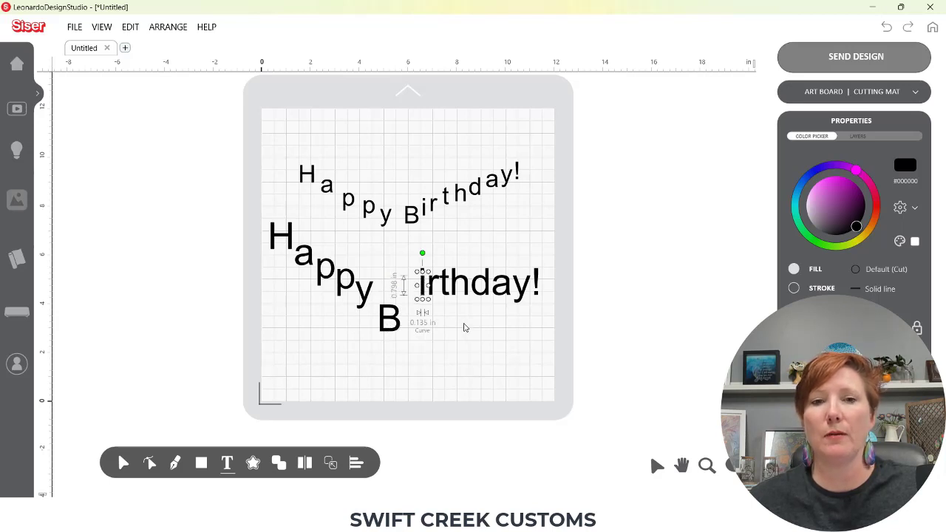
left_click(401, 270)
left_click_drag(406, 258, 428, 300)
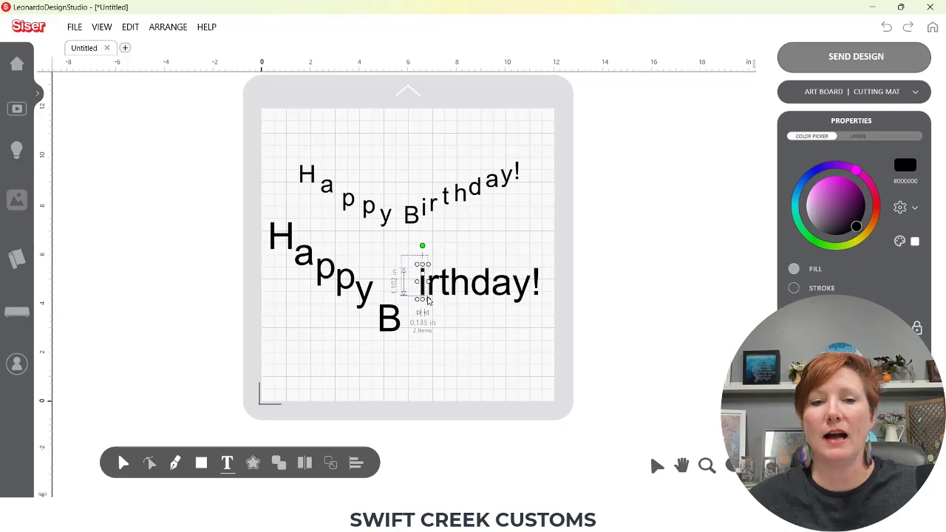
left_click_drag(406, 260, 427, 306)
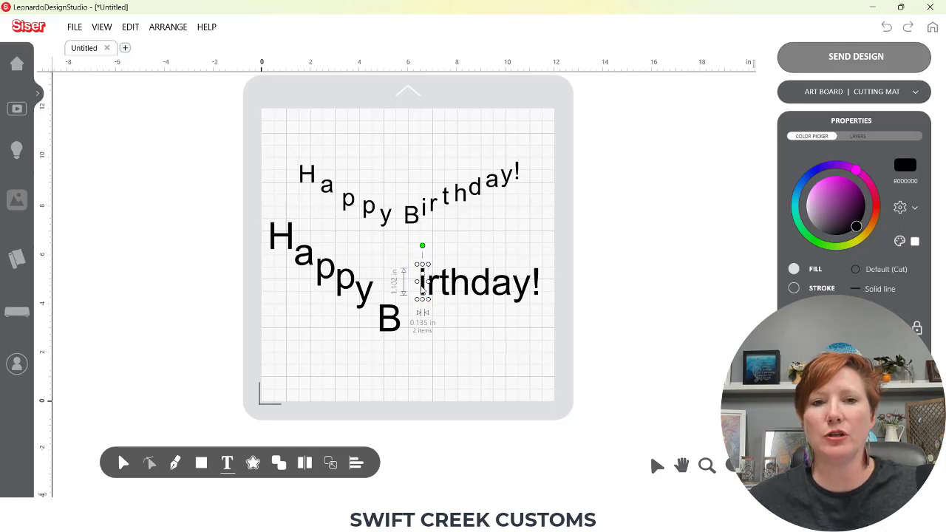
Group the i stem with its dot and place the i beside the B.
right_click(422, 289)
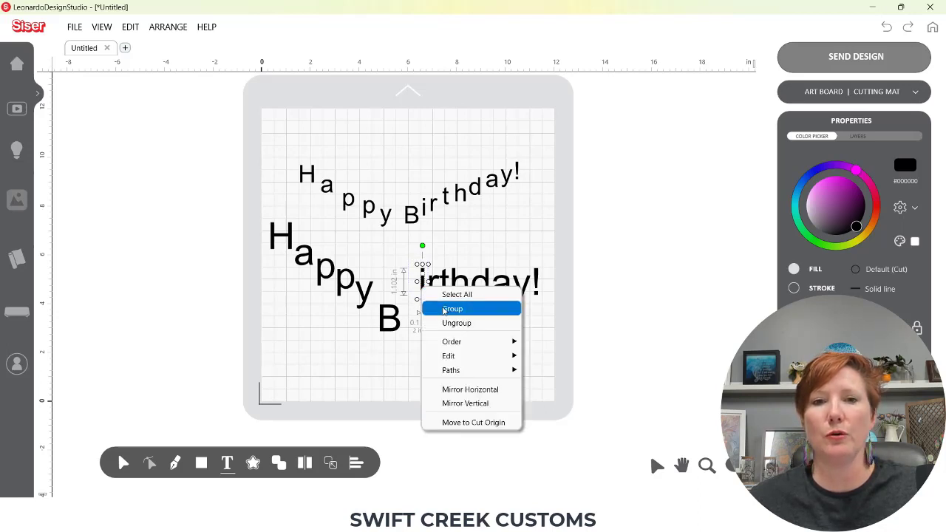
left_click(444, 310)
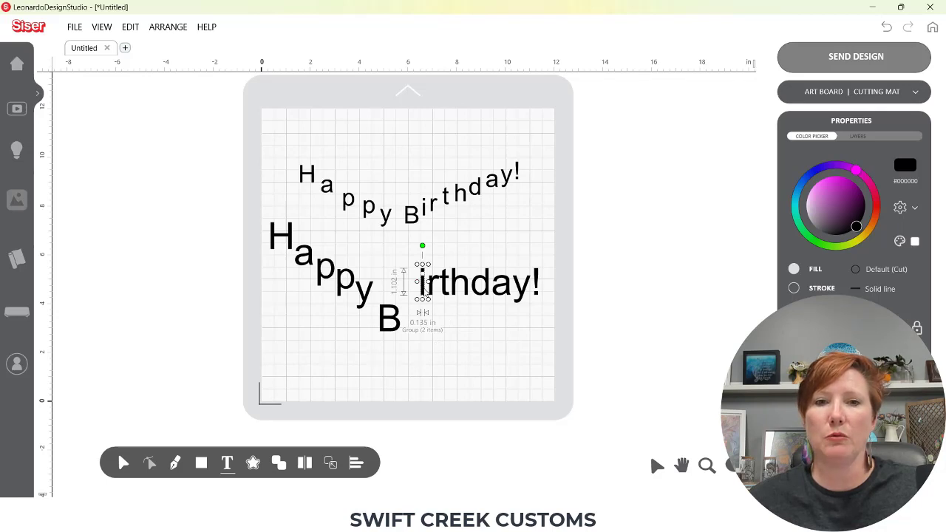
left_click_drag(425, 293, 412, 320)
Group the exclamation mark into one piece, move the r after the i, and select all letters.
left_click_drag(538, 298, 538, 275)
left_click(541, 310)
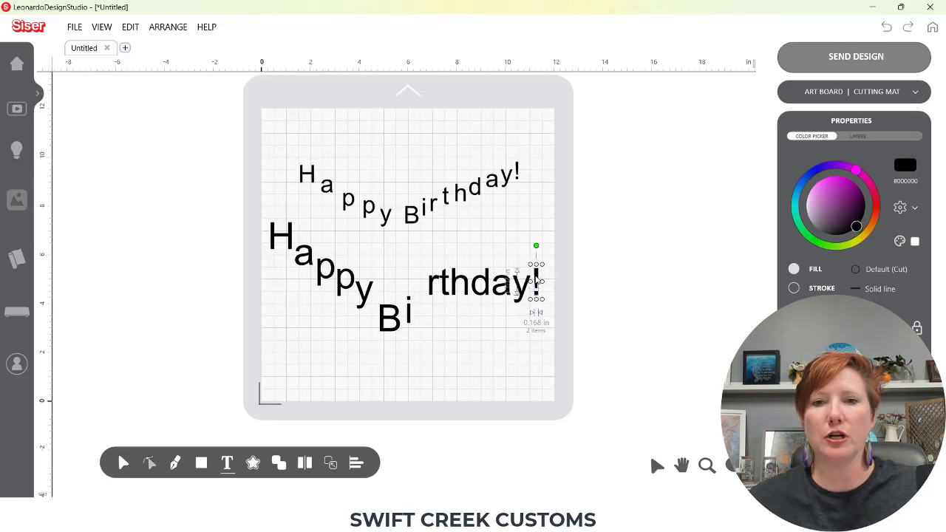
right_click(538, 281)
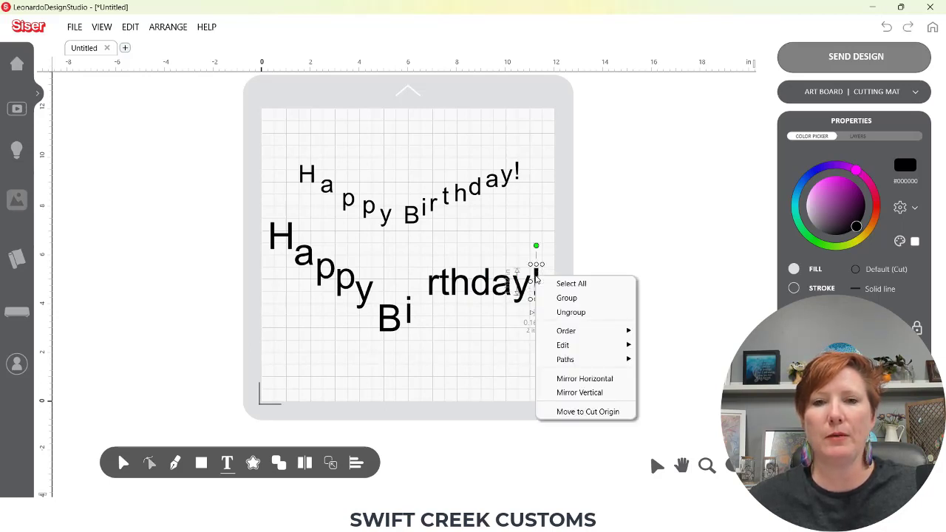
left_click(567, 299)
left_click(522, 328)
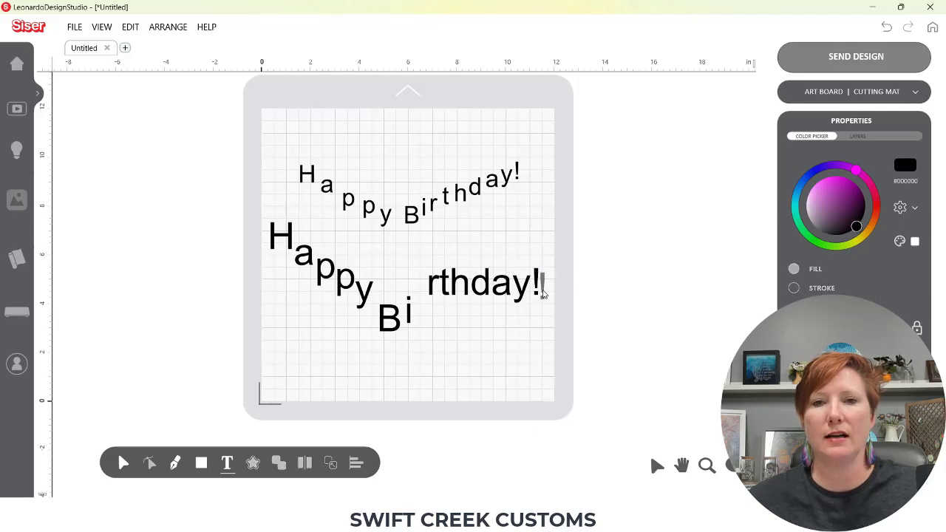
left_click_drag(543, 294, 546, 294)
mouse_move(431, 289)
left_mouse_down()
mouse_move(418, 309)
mouse_move(441, 283)
mouse_move(435, 297)
mouse_move(446, 300)
mouse_move(450, 286)
left_mouse_up()
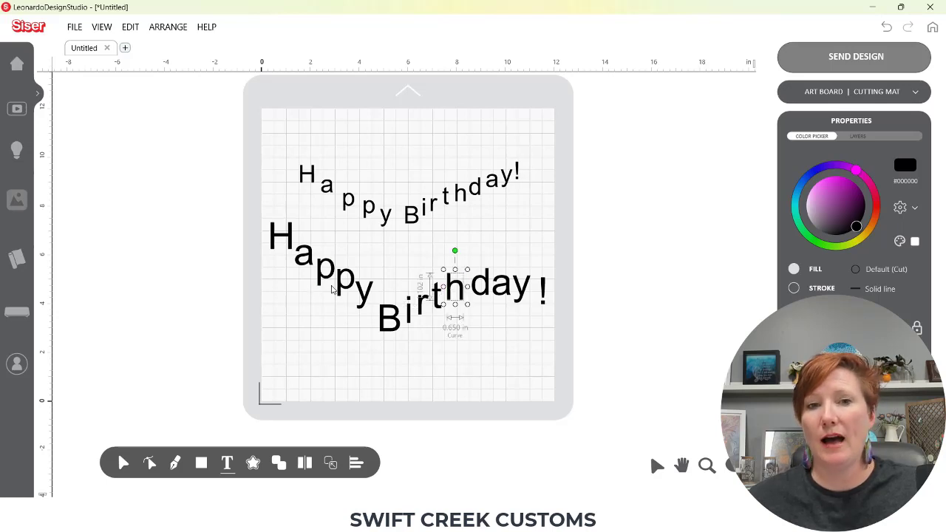
left_click_drag(244, 201, 585, 388)
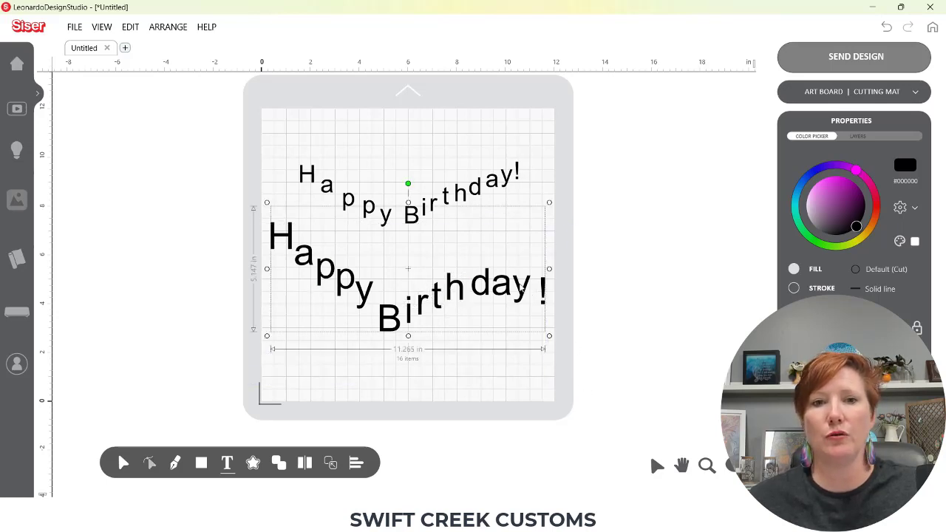
Drag all 16 wavy letters to the upper left, partly off the mat.
left_click_drag(526, 293, 354, 150)
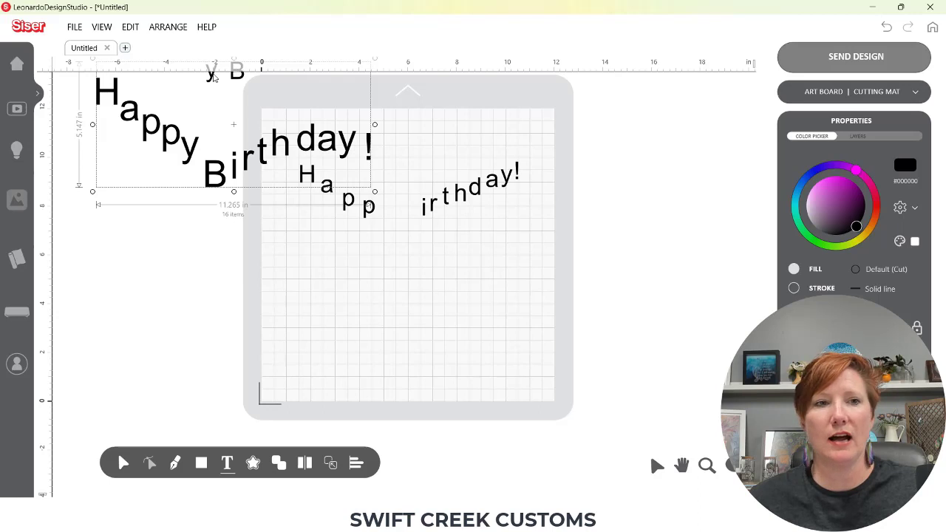
Draw a 10.094 × 5.684 in stroke-only oval low on the mat and bring the H to its edge.
mouse_move(200, 463)
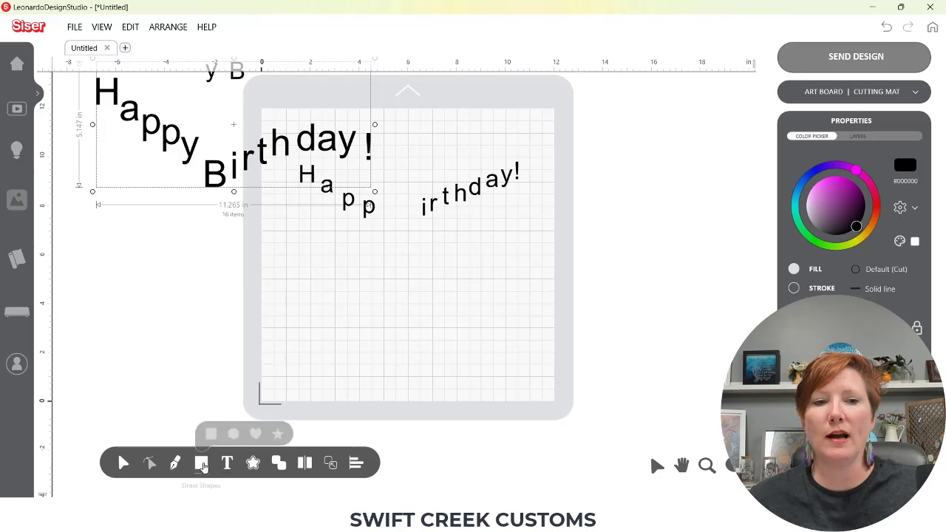
left_click(229, 432)
left_click_drag(288, 242, 501, 397)
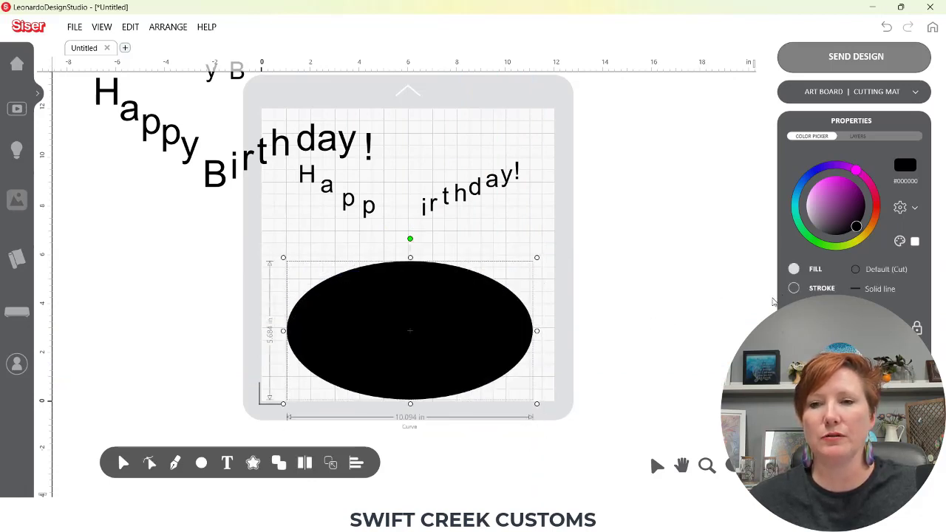
left_click(793, 288)
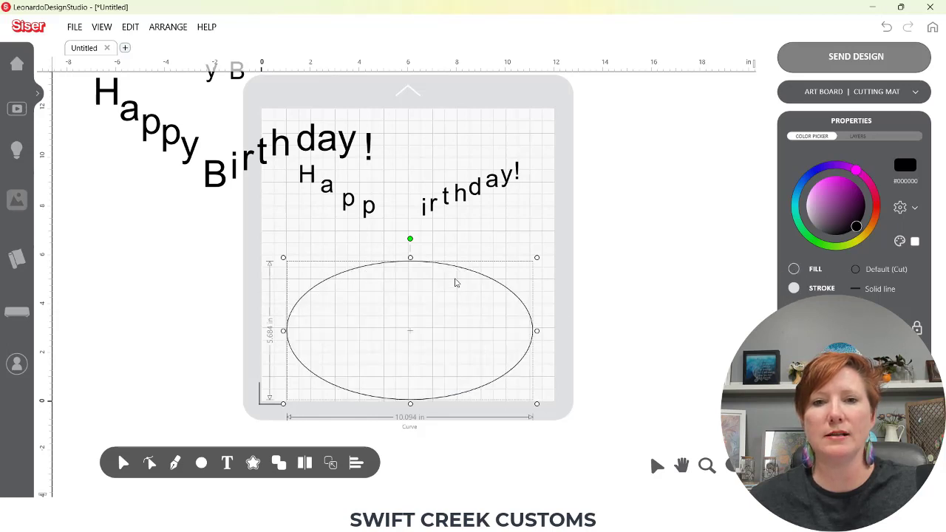
left_click_drag(455, 283, 457, 327)
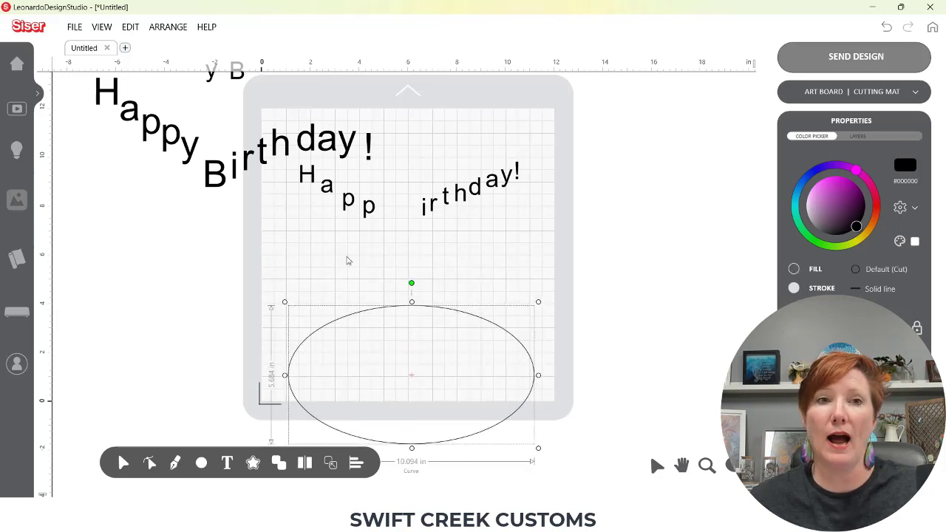
left_click_drag(116, 96, 314, 322)
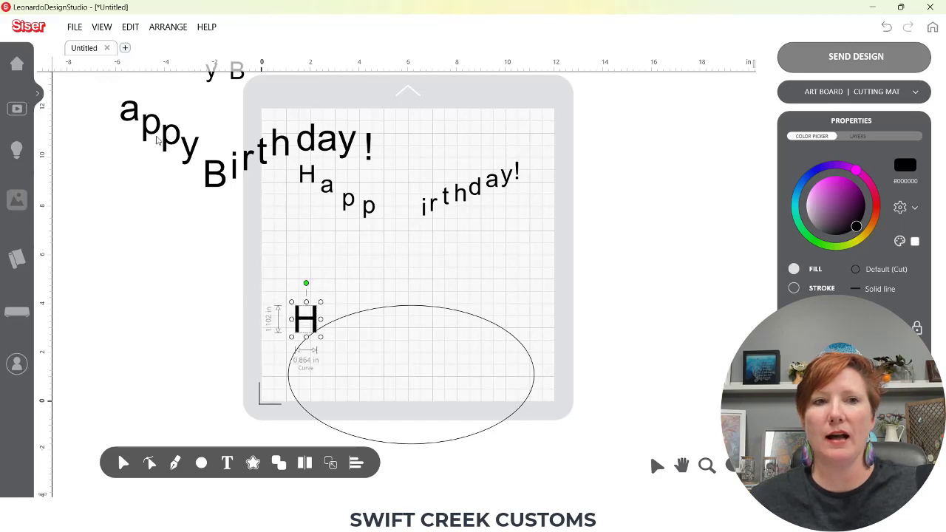
Place the a beside the H on the oval's upper-left edge, tilting both letters -15°.
left_click_drag(130, 111, 333, 318)
left_click_drag(328, 279, 319, 278)
left_click(310, 329)
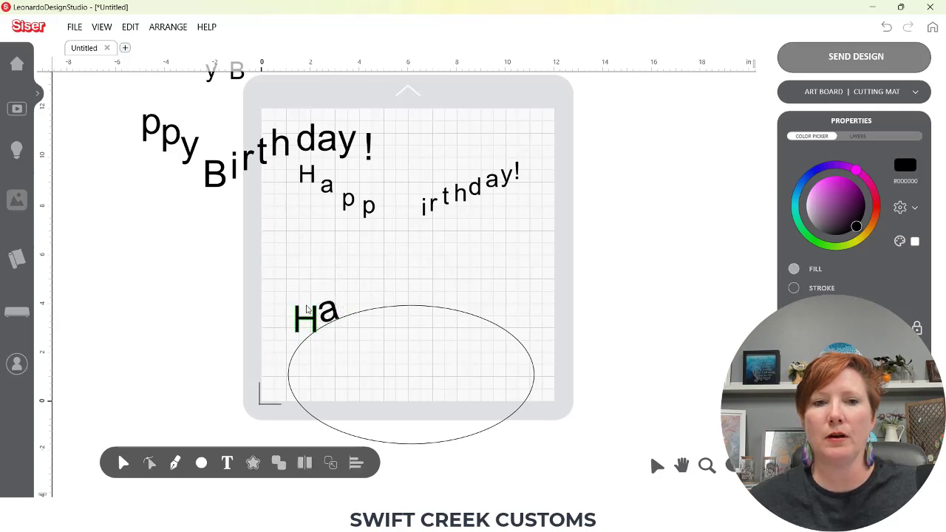
left_click(306, 318)
left_click_drag(305, 287, 297, 285)
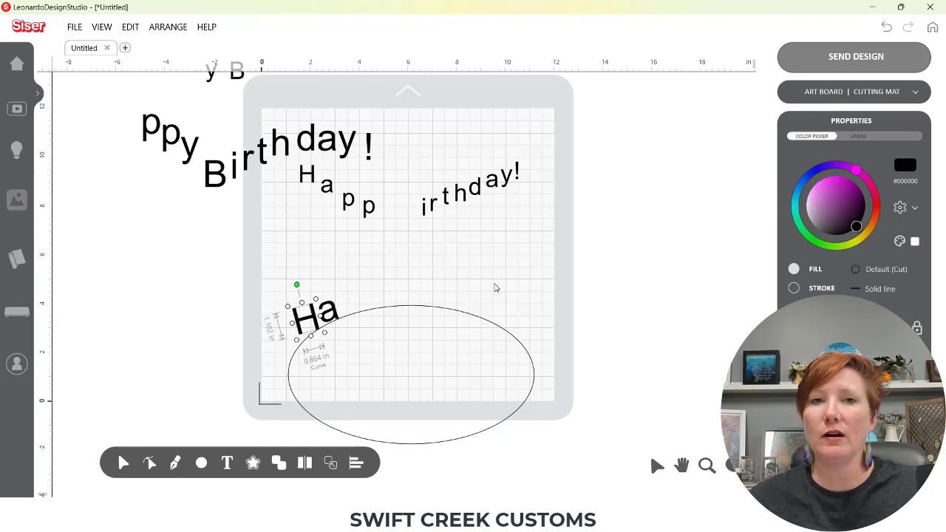